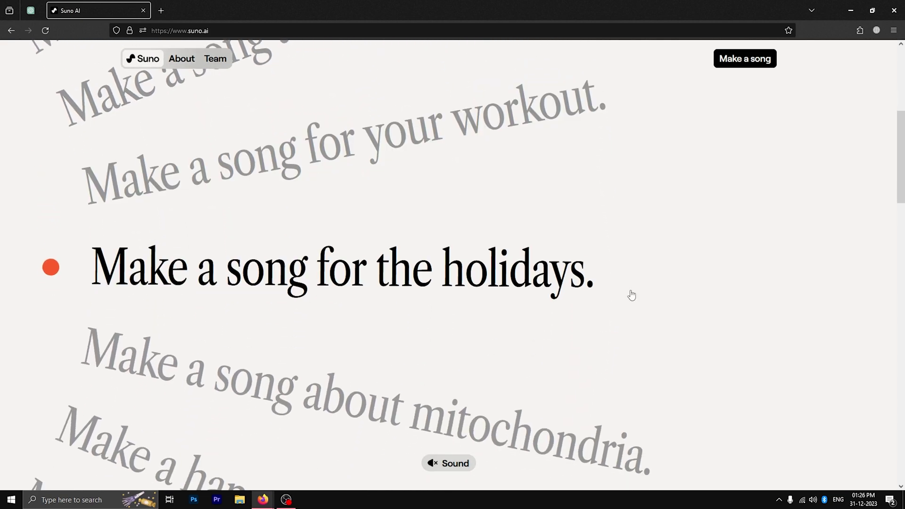
- Scroll down through the suno.ai landing page
scroll(632, 295, "down", 3)
scroll(632, 295, "down", 3)
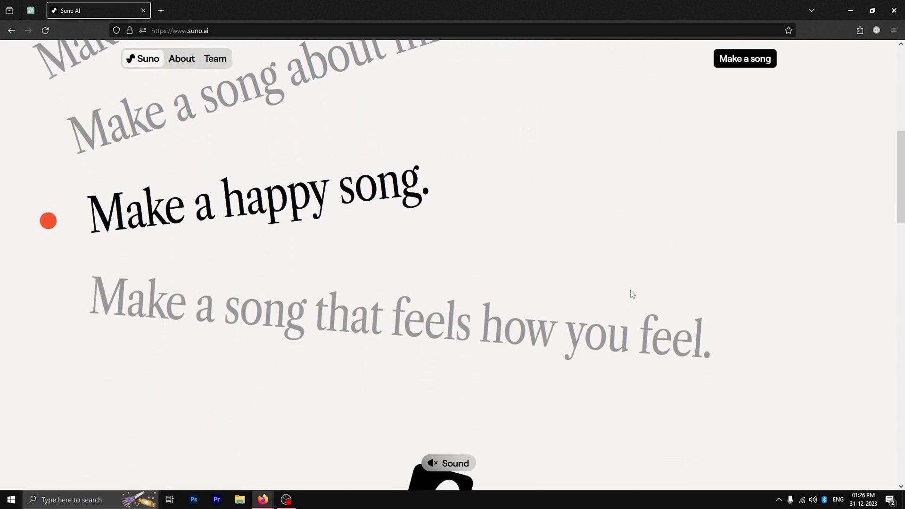
scroll(631, 294, "down", 3)
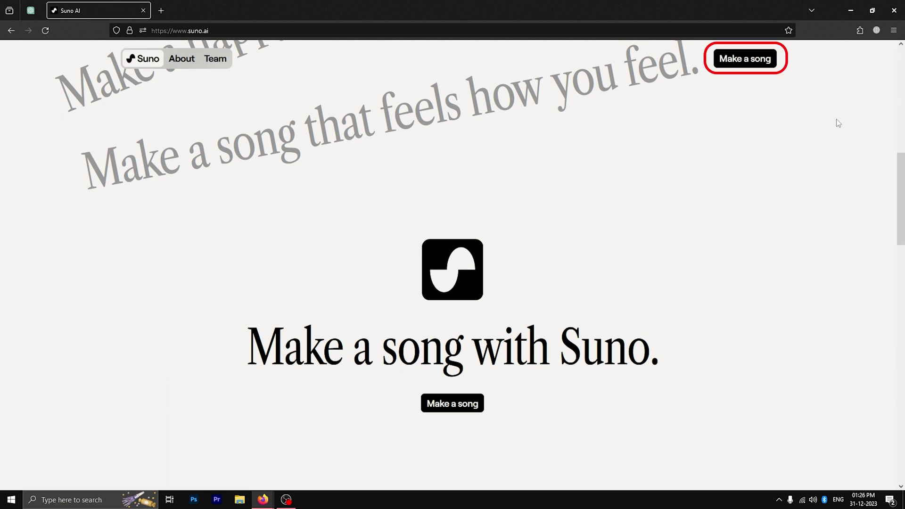
- Open the song-making app and scroll through the Trending songs list
left_click(741, 67)
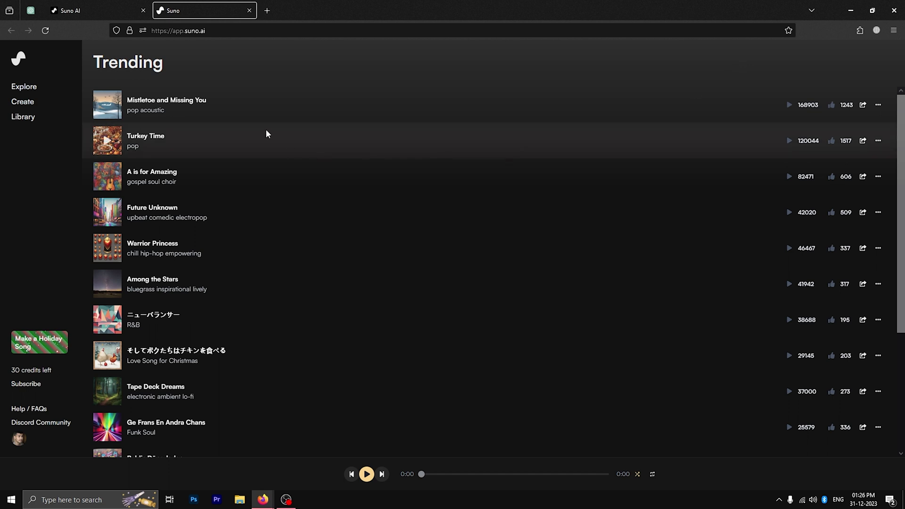
scroll(178, 143, "down", 5)
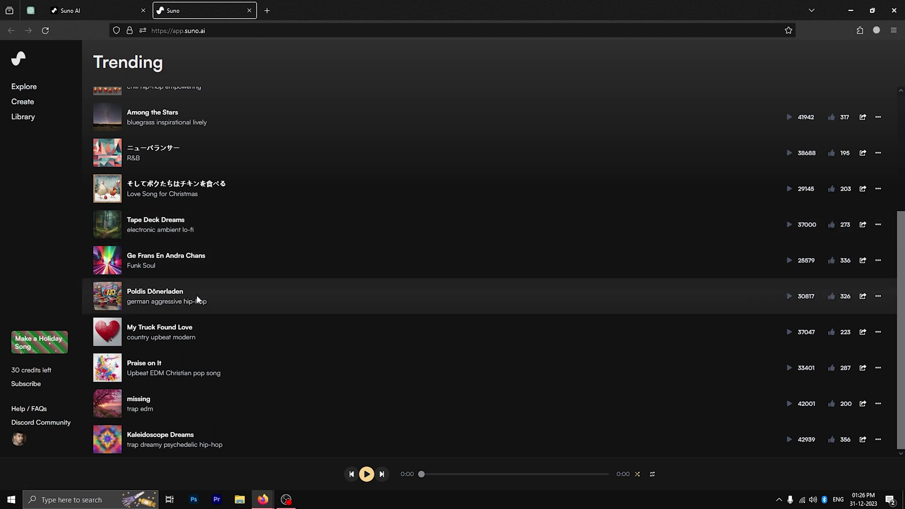
scroll(213, 441, "up", 5)
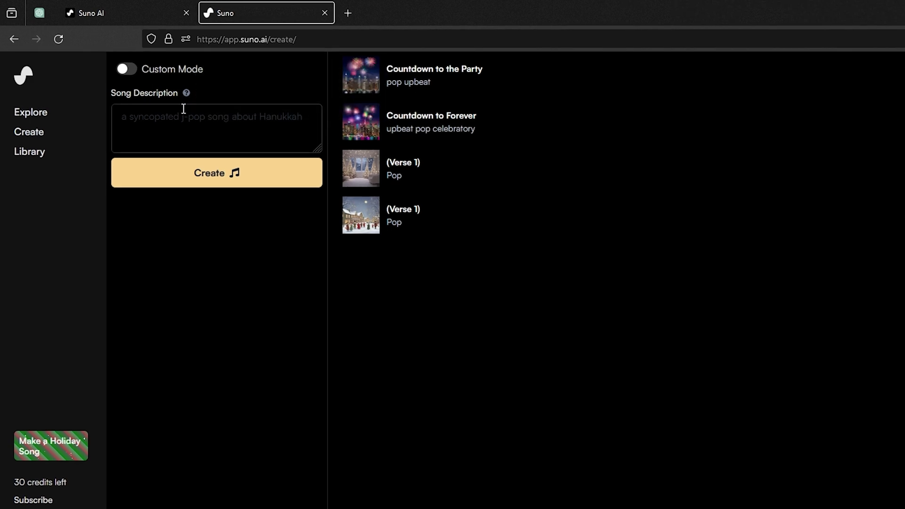
- Generate songs from the description 'a pop song about the holiday season'
left_click(183, 109)
type("a")
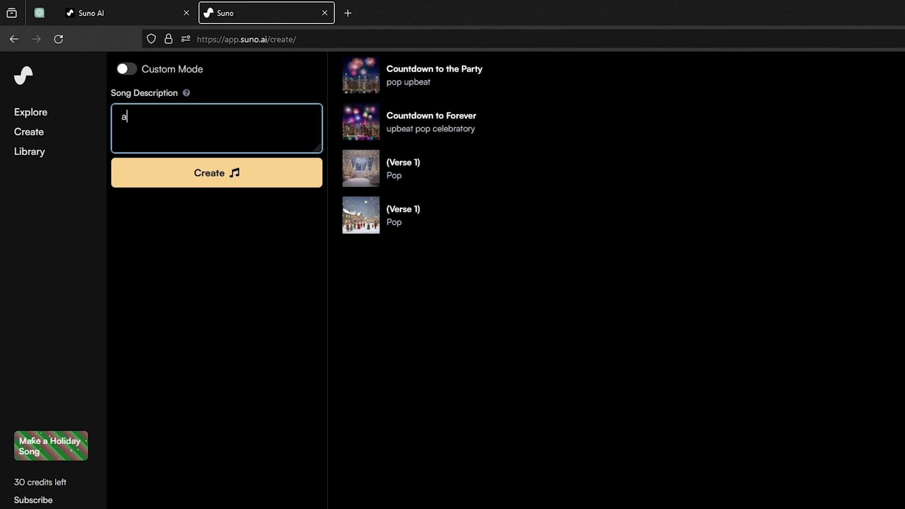
type(" pop song about the holiday season")
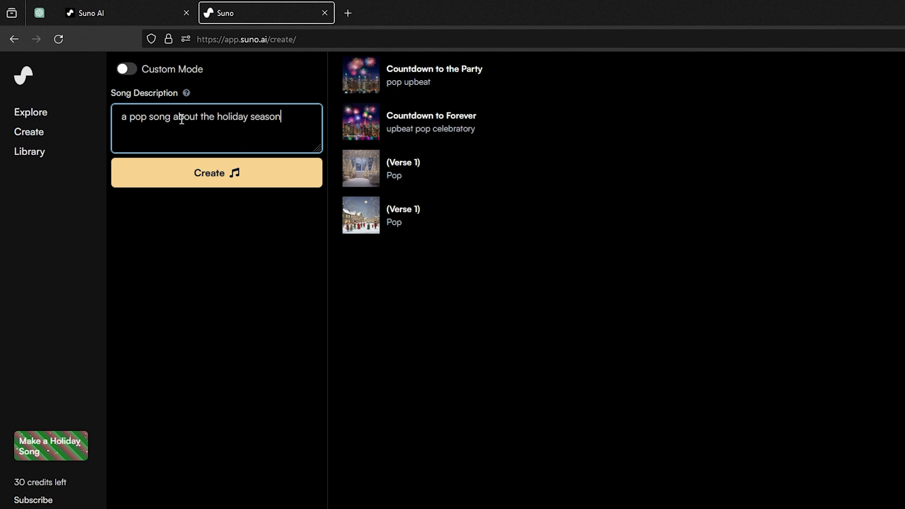
left_click_drag(122, 117, 289, 115)
left_click(291, 116)
left_click(216, 189)
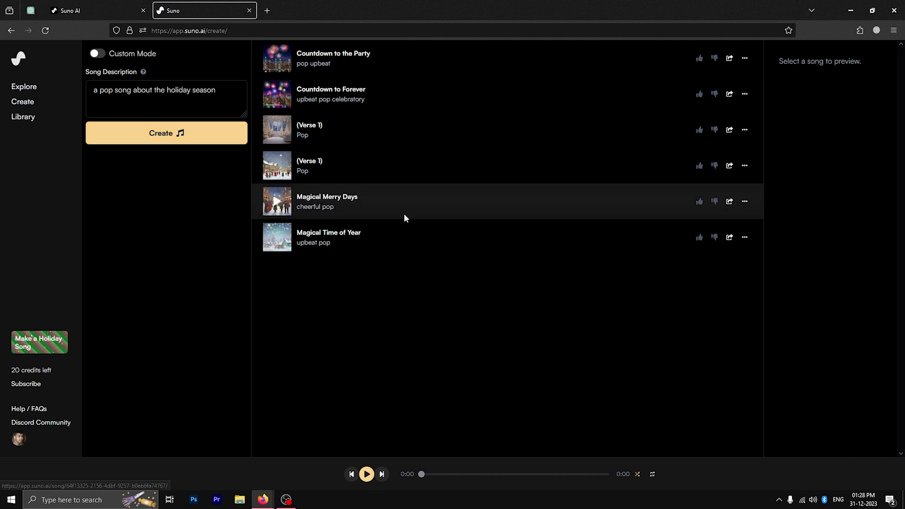
- Zoom the page in and start playing Magical Merry Days
key("ctrl+plus")
key("ctrl+plus")
left_click(281, 202)
left_click(331, 238)
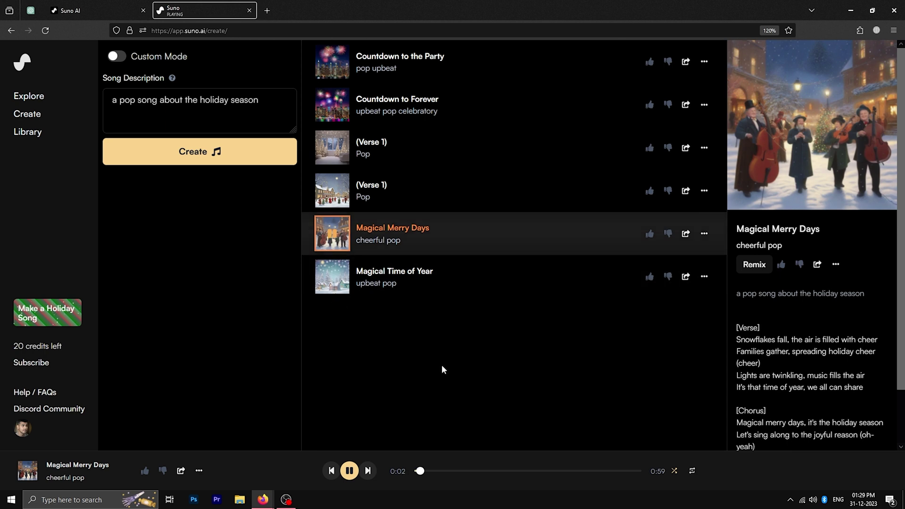
scroll(872, 359, "down", 2)
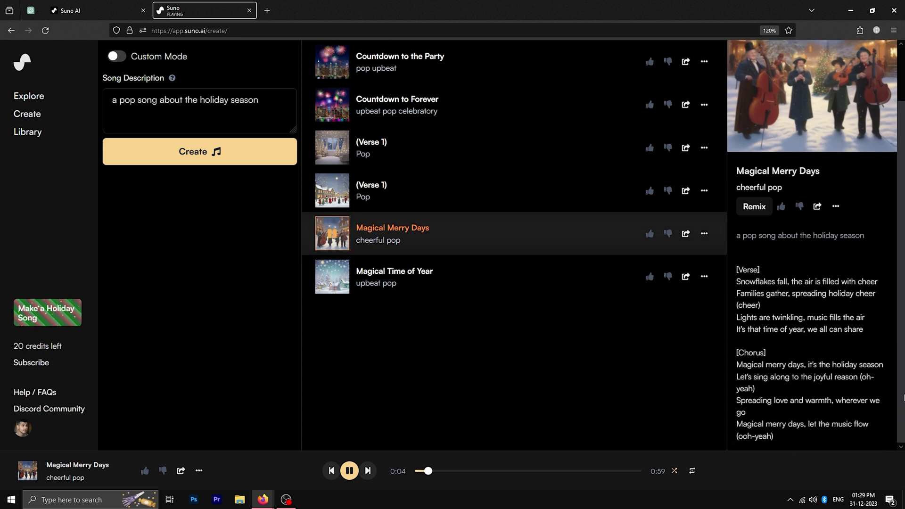
- Follow the Magical Merry Days lyrics, pause it, then play Magical Time of Year
left_click_drag(777, 436, 736, 273)
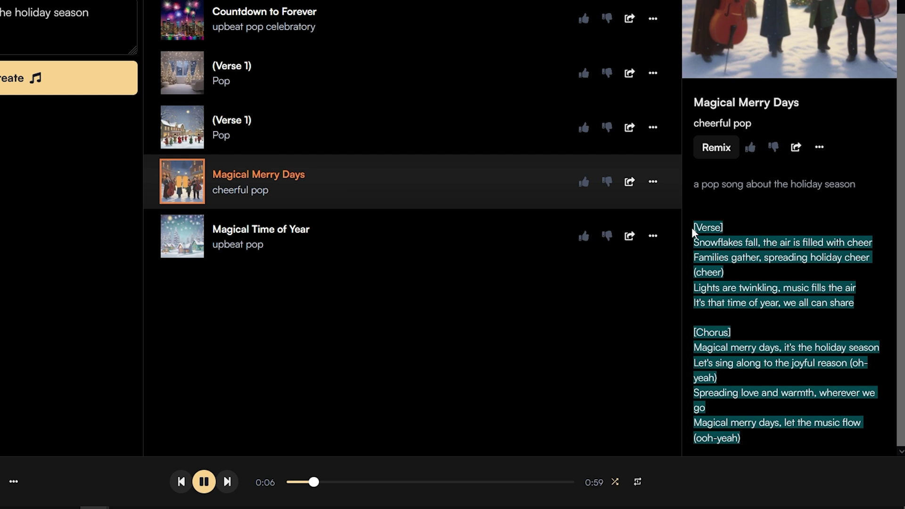
left_click(689, 237)
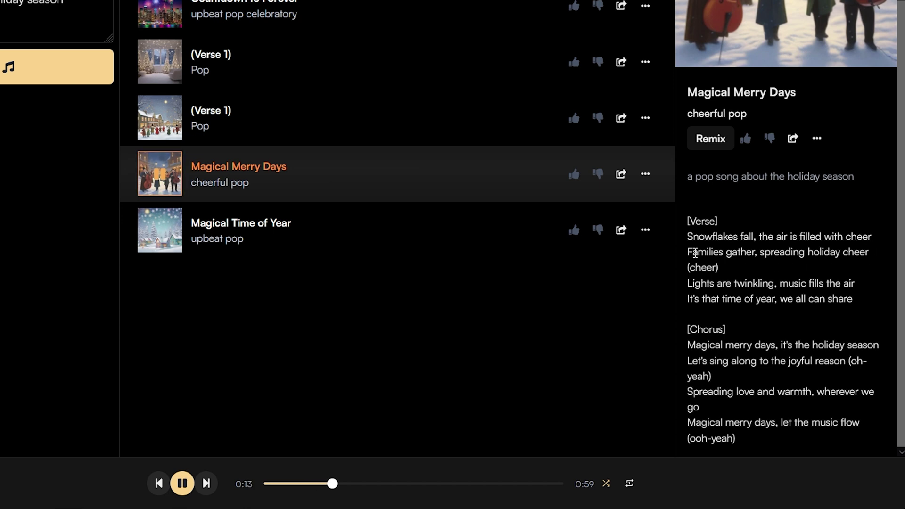
left_click_drag(690, 253, 871, 254)
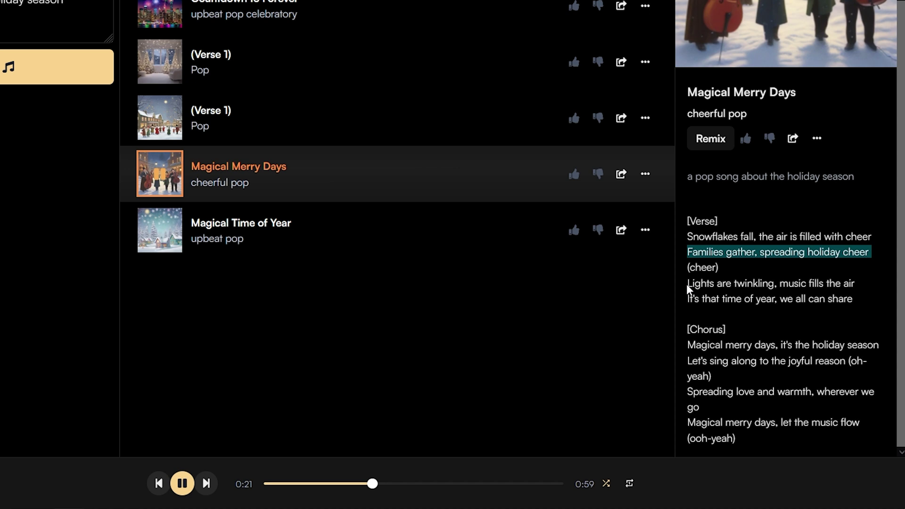
left_click_drag(688, 284, 855, 284)
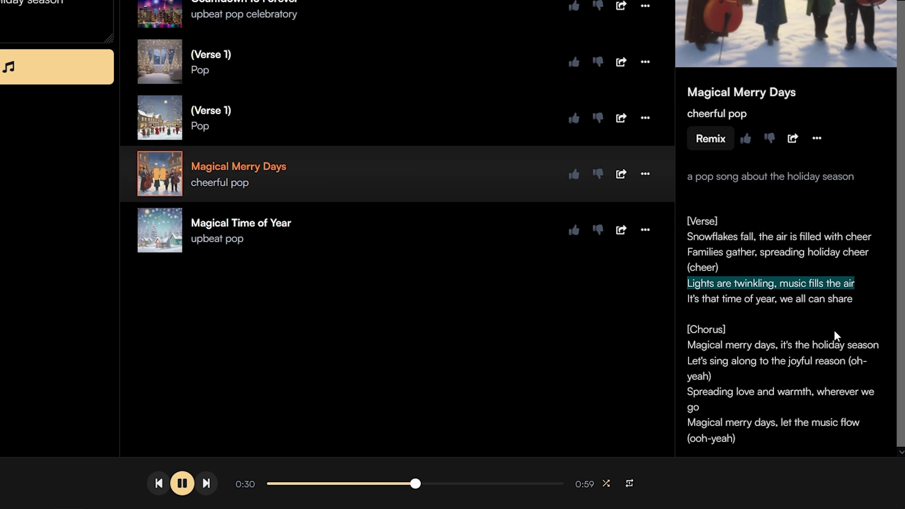
left_click(184, 484)
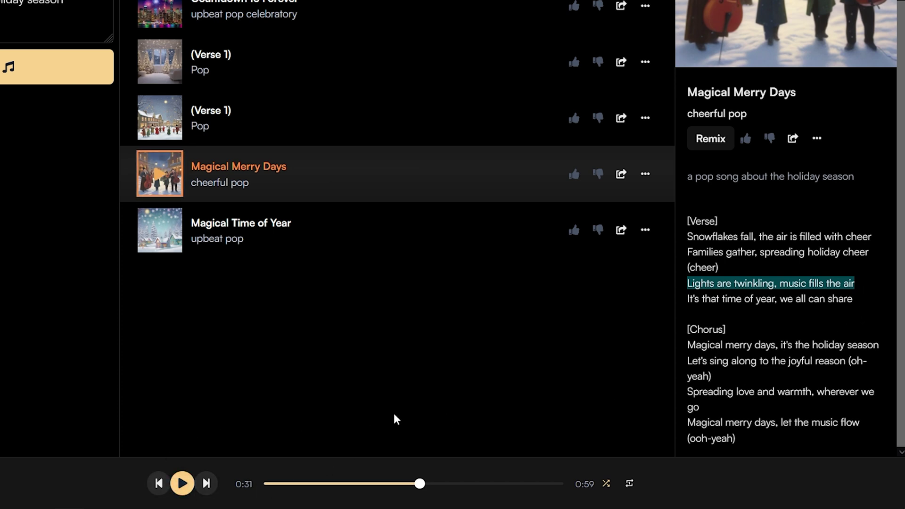
left_click(161, 237)
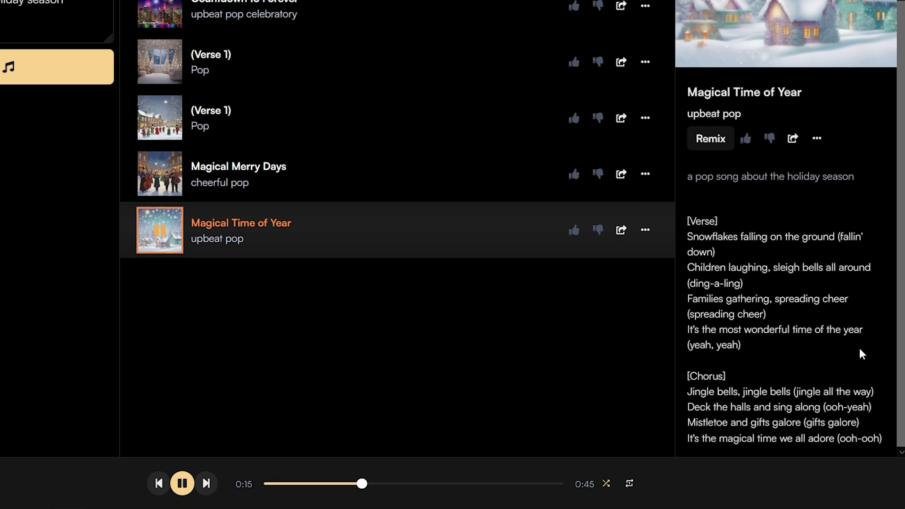
- Pause Magical Time of Year, show Magical Merry Days' lyrics, and check its download options
left_click(188, 485)
left_click(381, 184)
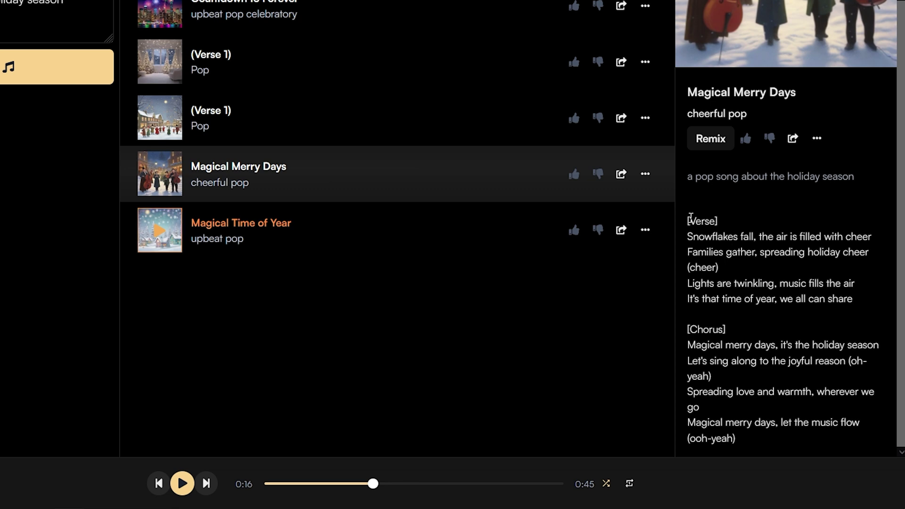
left_click_drag(691, 218, 774, 419)
left_click(773, 418)
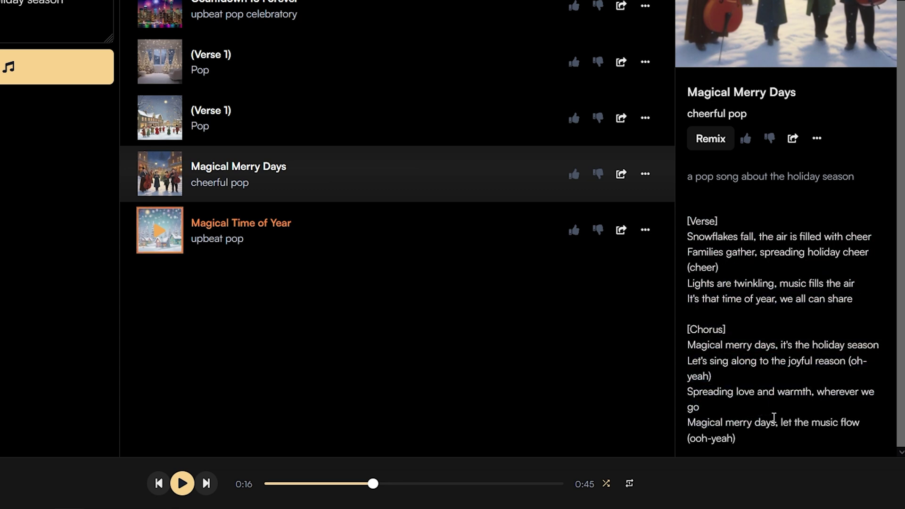
left_click(817, 139)
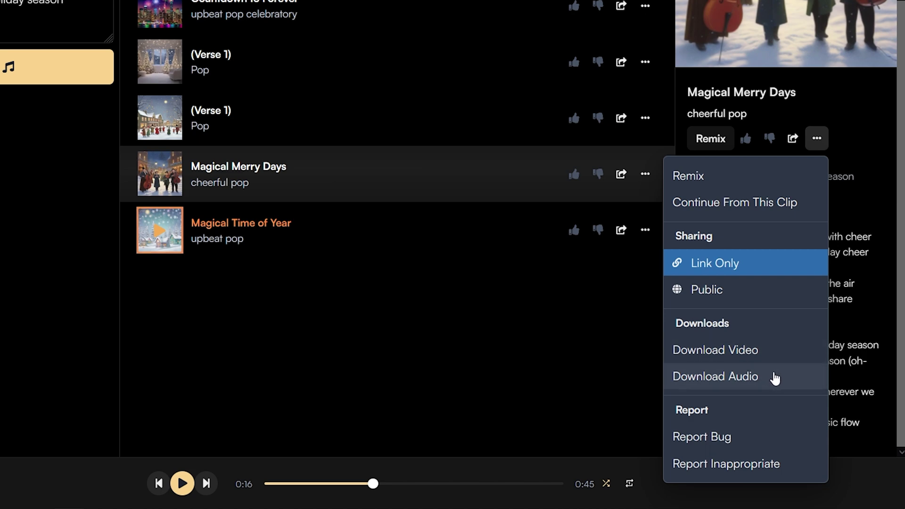
left_click(480, 325)
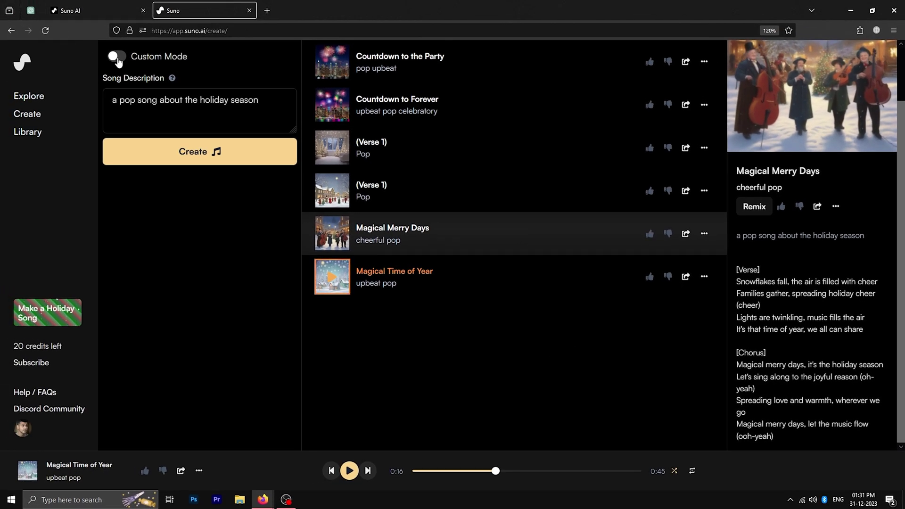
- Turn on Custom Mode to reveal the Lyrics, Style of Music and Title fields
left_click(117, 59)
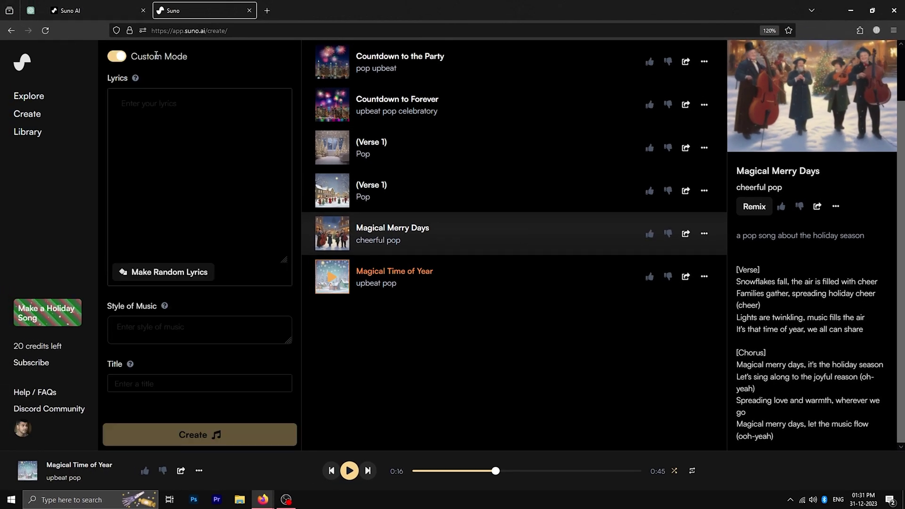
left_click(134, 108)
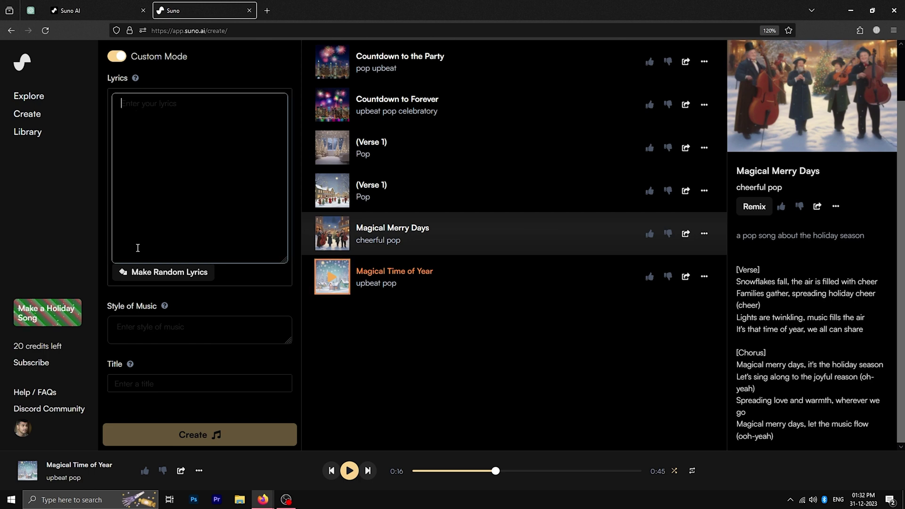
left_click(157, 317)
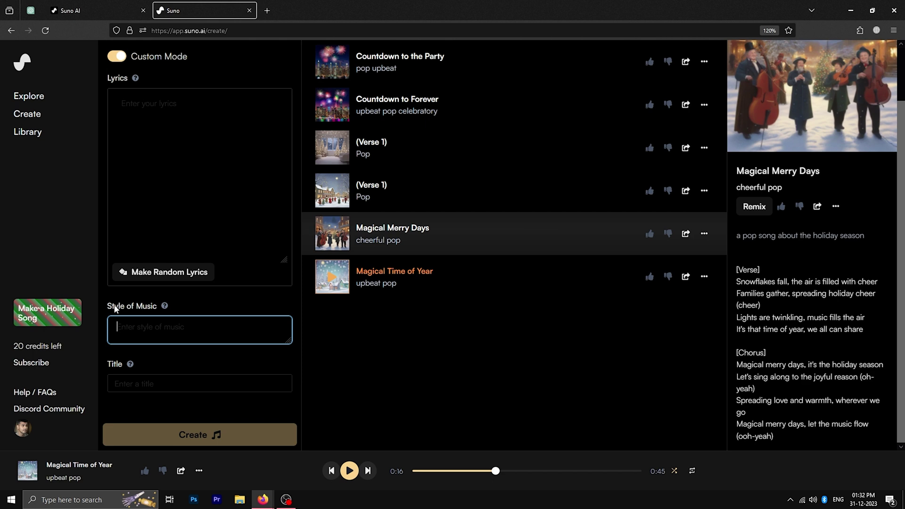
left_click(122, 366)
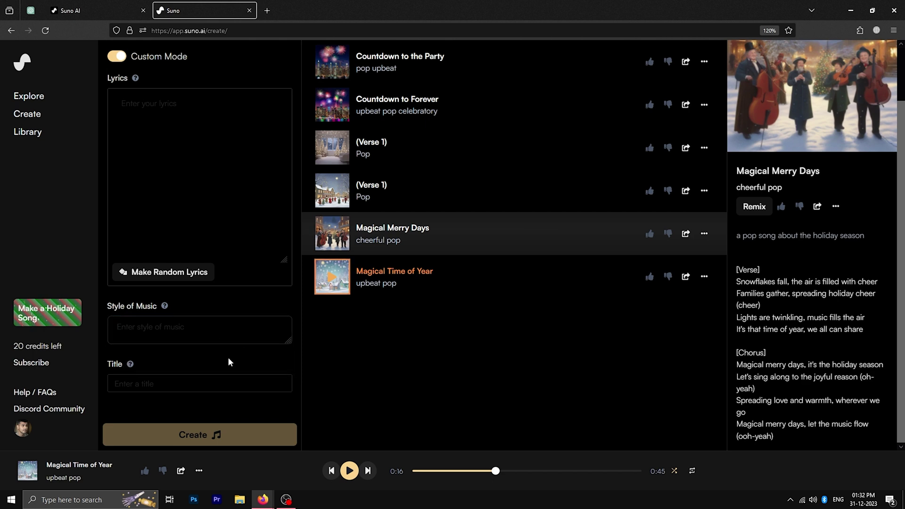
- Ask ChatGPT to 'Write a pop song about the holidays', then return to Suno
key("ctrl+1")
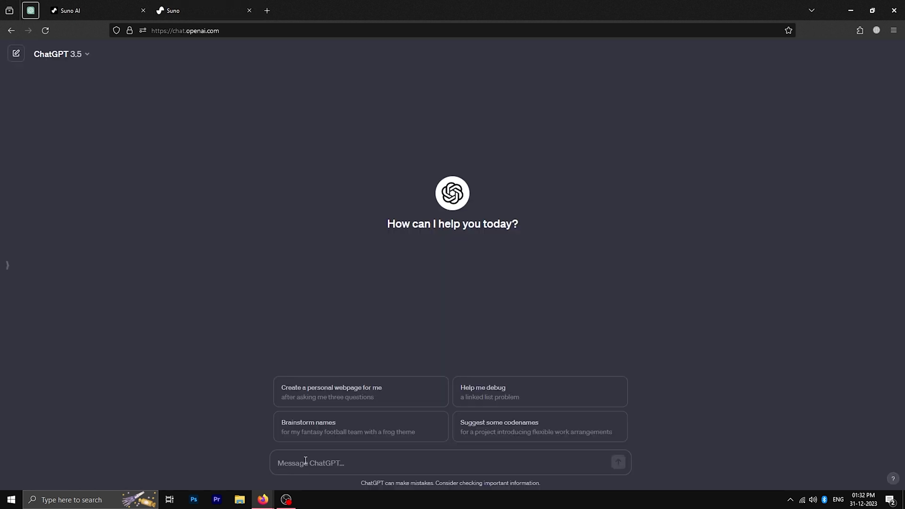
type("Write a pop song about the holidays")
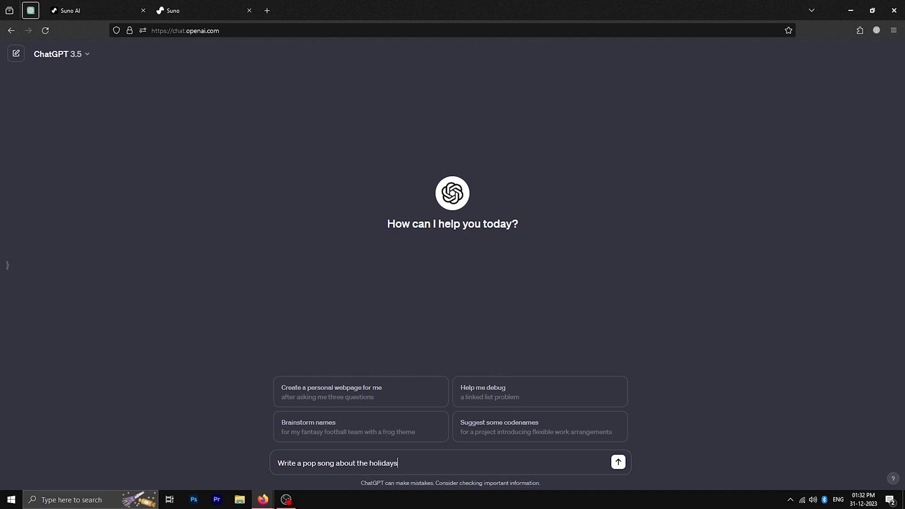
key("Return")
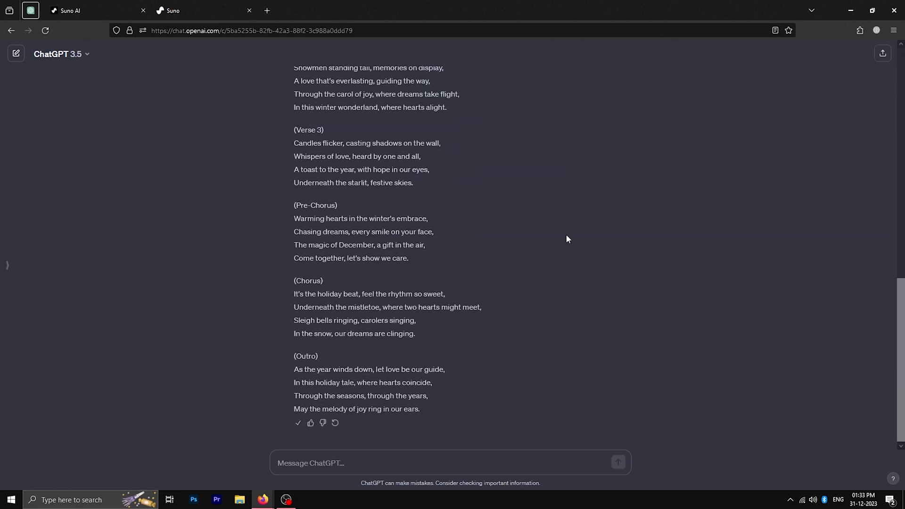
left_click(195, 10)
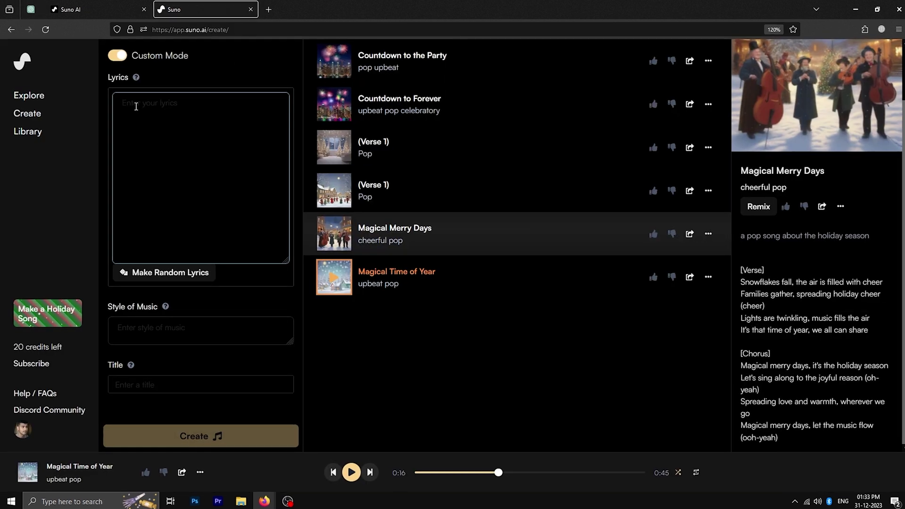
- Paste the ChatGPT lyrics and delete Verse 2, keeping Verse 1, Pre-Chorus and Chorus
key("ctrl+v")
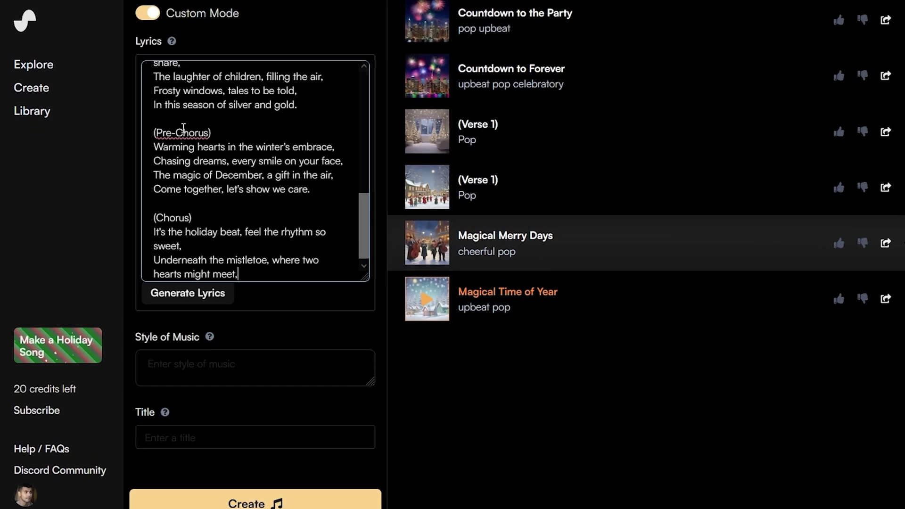
scroll(185, 155, "up", 10)
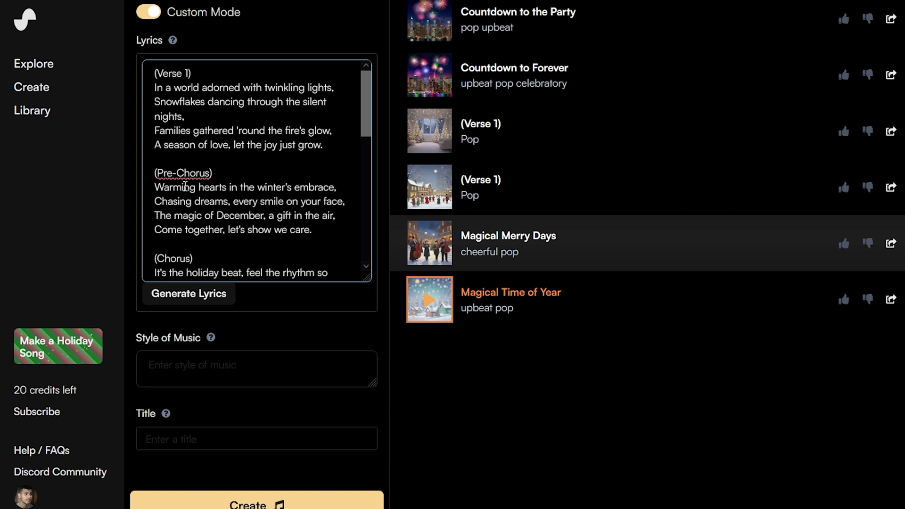
left_click_drag(361, 100, 366, 187)
left_click_drag(165, 141, 155, 189)
left_click(259, 275)
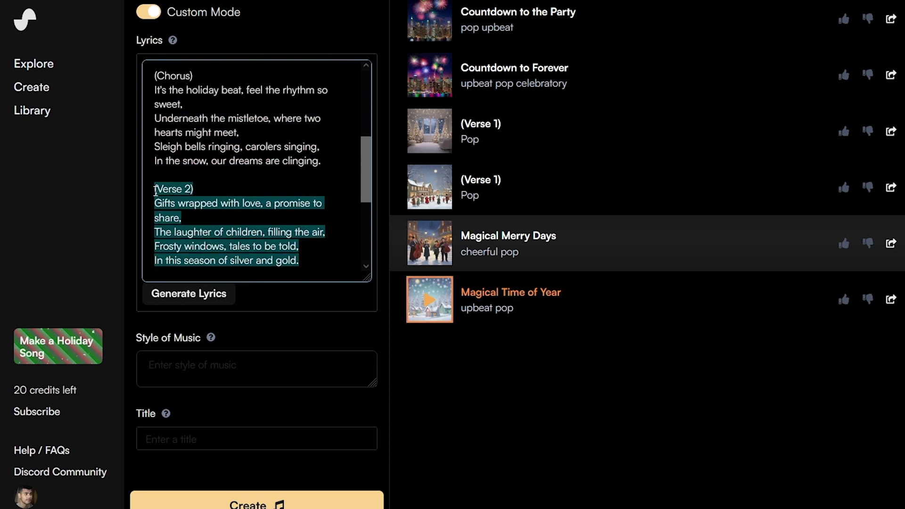
key("BackSpace")
scroll(161, 184, "up", 3)
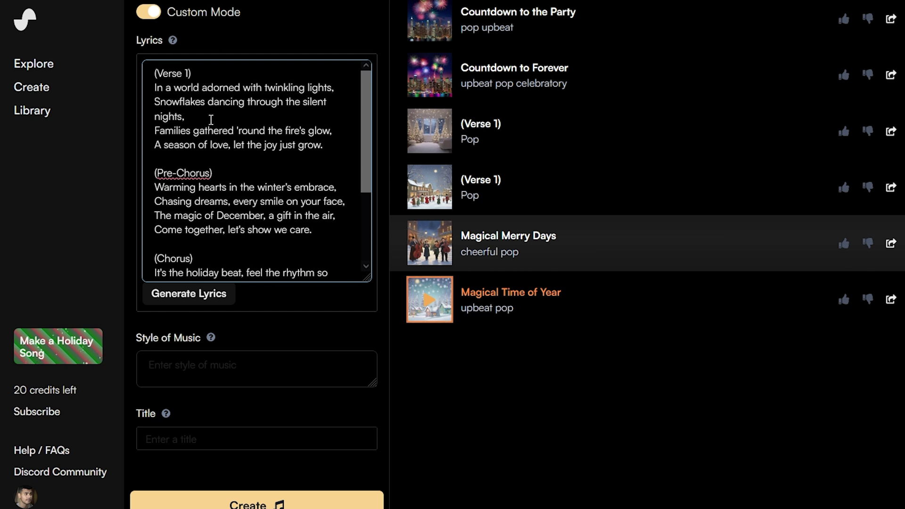
left_click_drag(195, 73, 151, 70)
left_click_drag(226, 166, 151, 173)
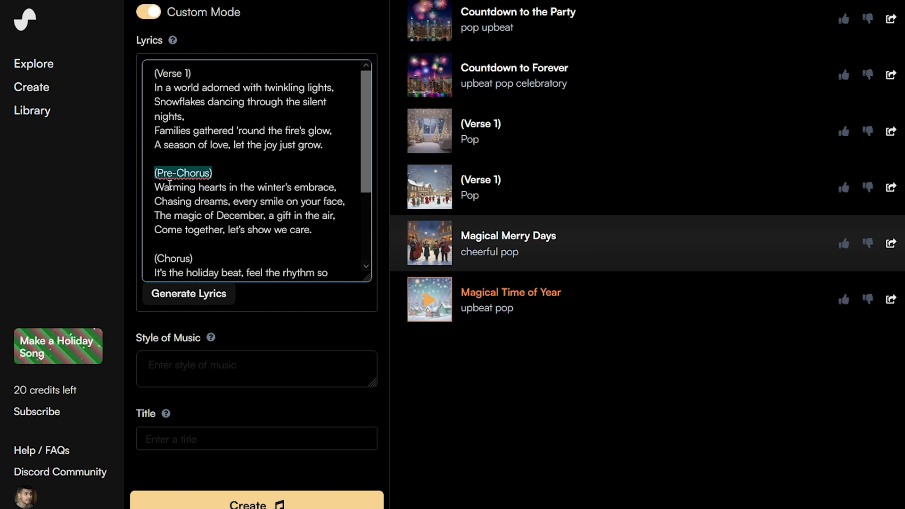
left_click(210, 203)
left_click_drag(194, 259, 149, 261)
- Set style '80s pop' and title 'Holidays', then create the song
left_click(250, 369)
type("80s pop")
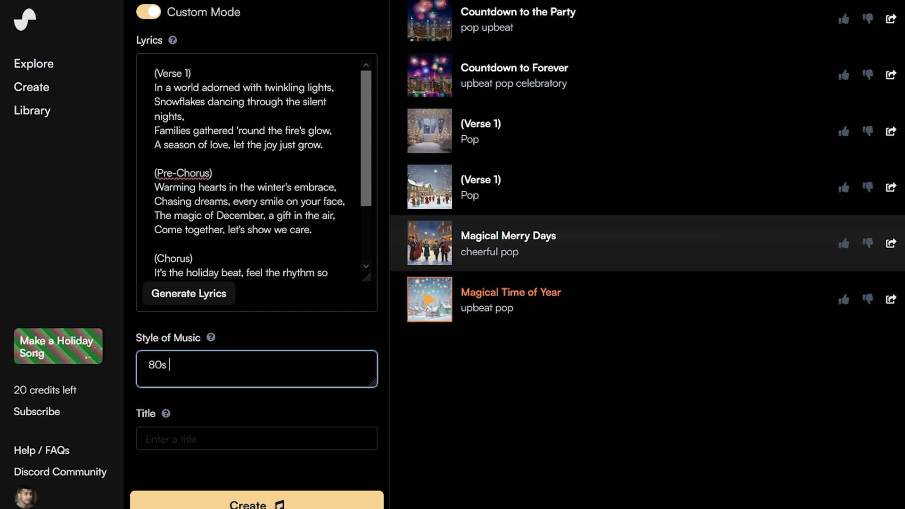
left_click(255, 438)
type("Holidays")
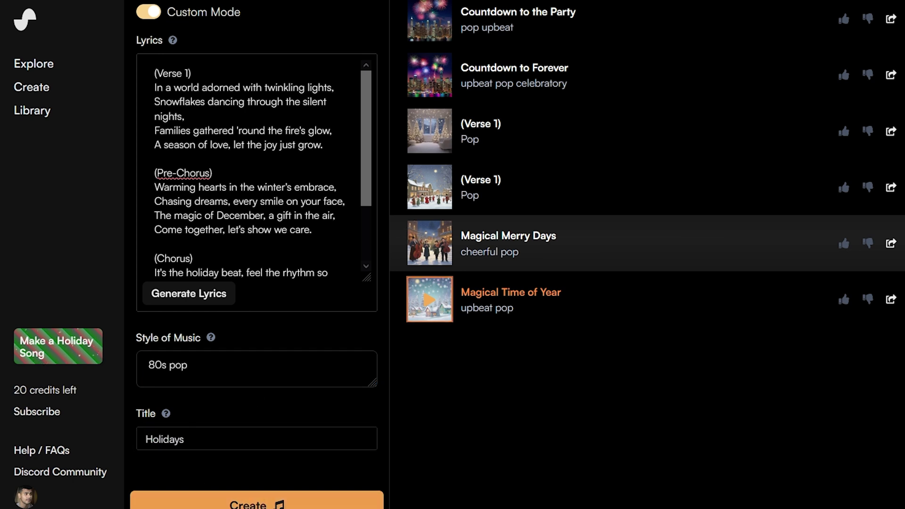
left_click(267, 502)
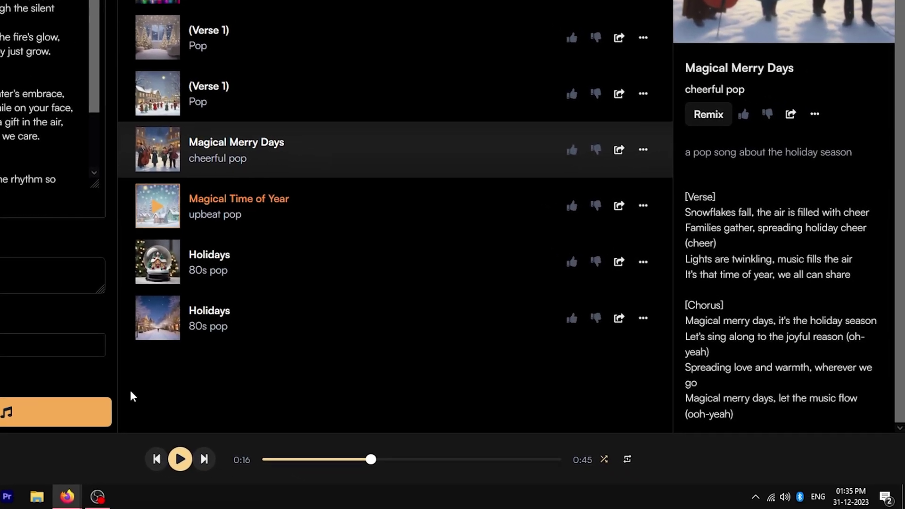
- Play and pause both Holidays clips, then show the snow-globe clip's details and lyrics
left_click(294, 309)
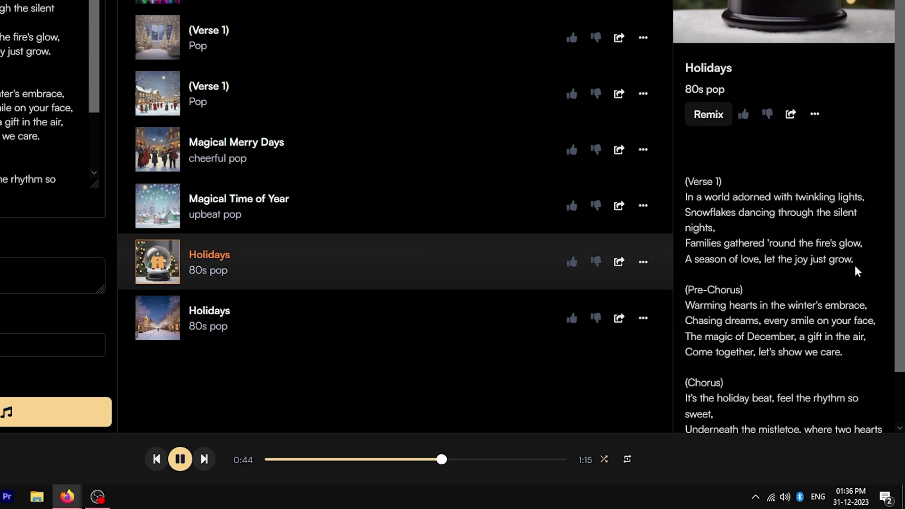
left_click(181, 460)
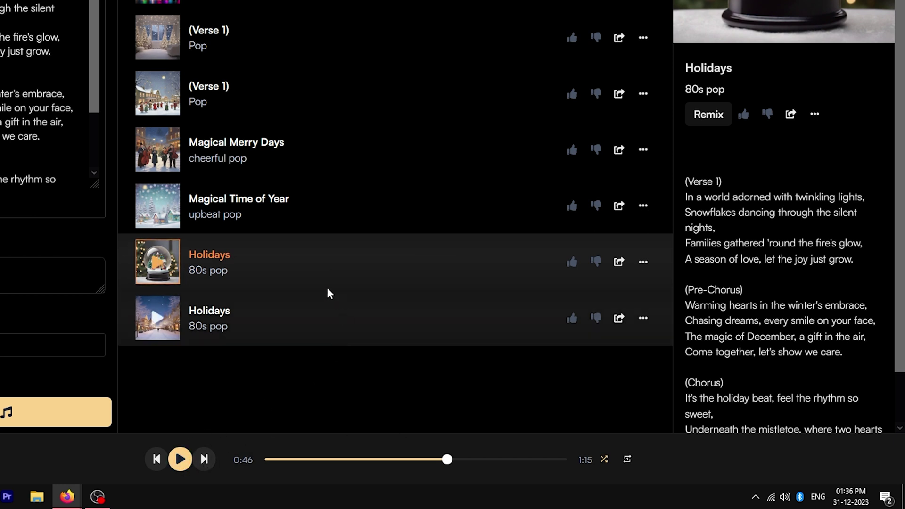
left_click(327, 294)
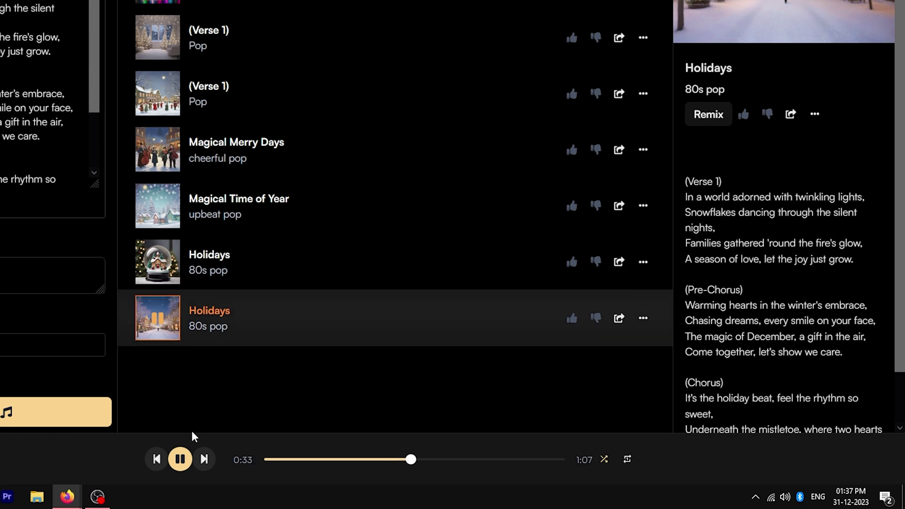
left_click(179, 462)
left_click(354, 269)
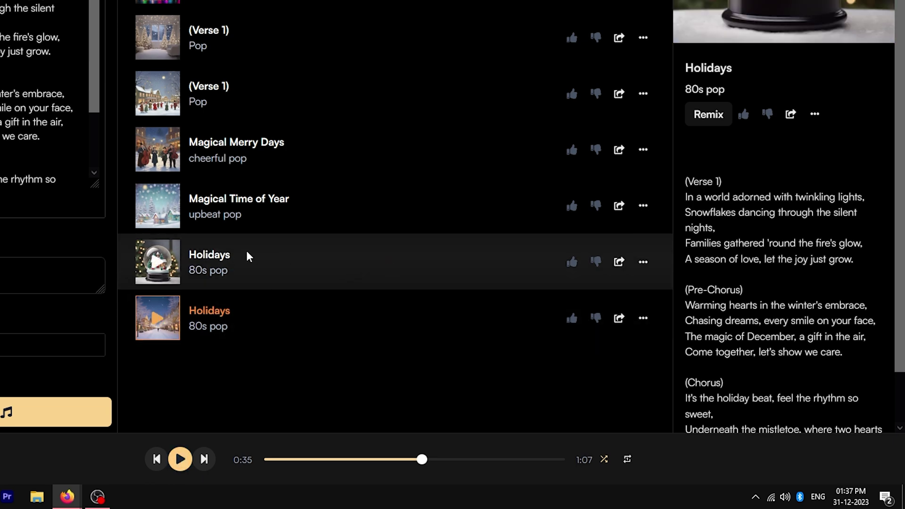
scroll(722, 280, "down", 1)
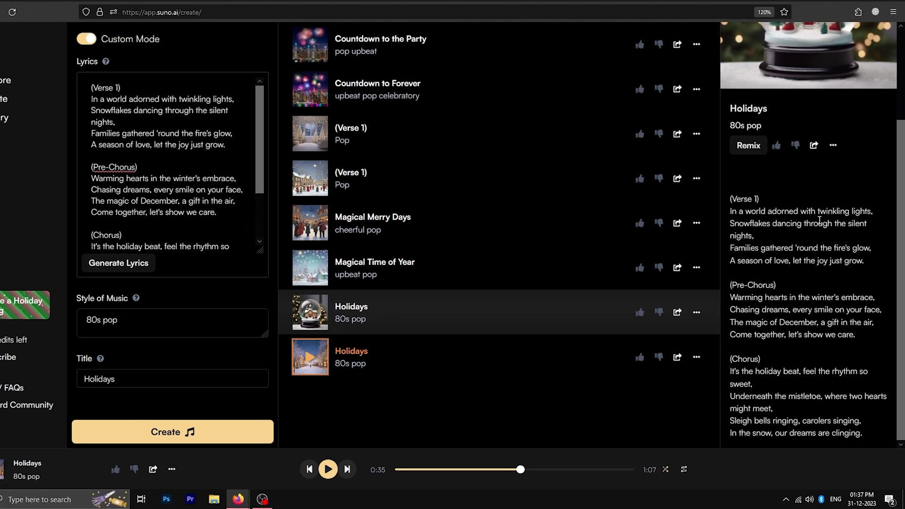
- Choose Continue From This Clip and copy the Verse 2 through Chorus lyrics from ChatGPT
left_click(832, 145)
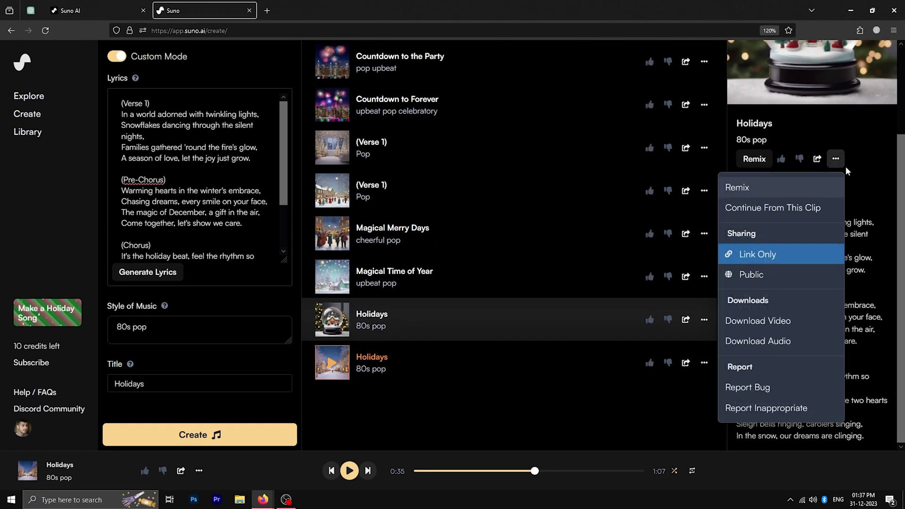
left_click(777, 213)
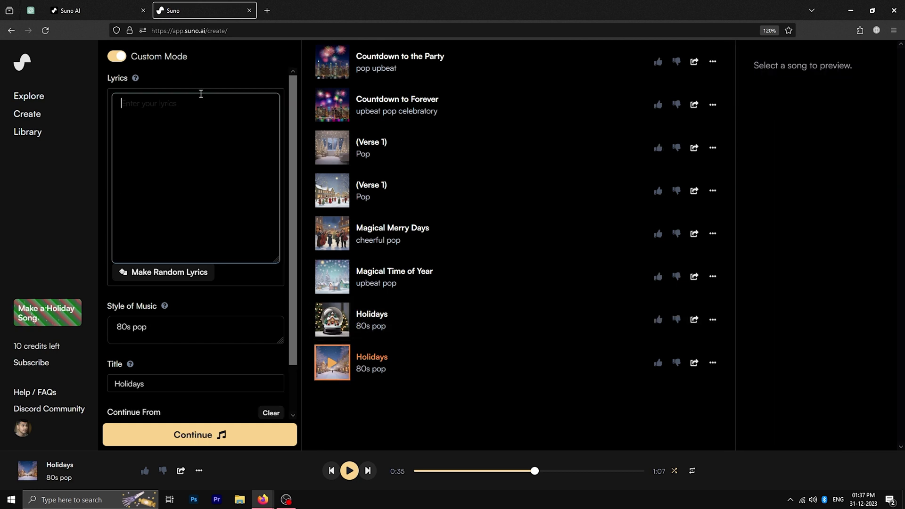
left_click(30, 10)
scroll(357, 217, "up", 5)
left_click_drag(294, 127, 417, 329)
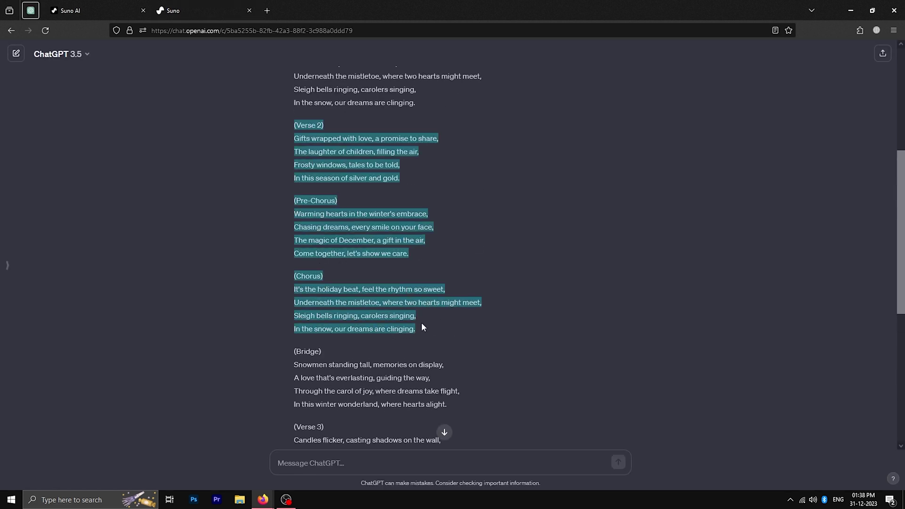
right_click(373, 303)
left_click(381, 309)
- Paste the Verse 2–Chorus lyrics into Lyrics and generate the continuation
left_click(173, 10)
right_click(123, 102)
left_click(149, 173)
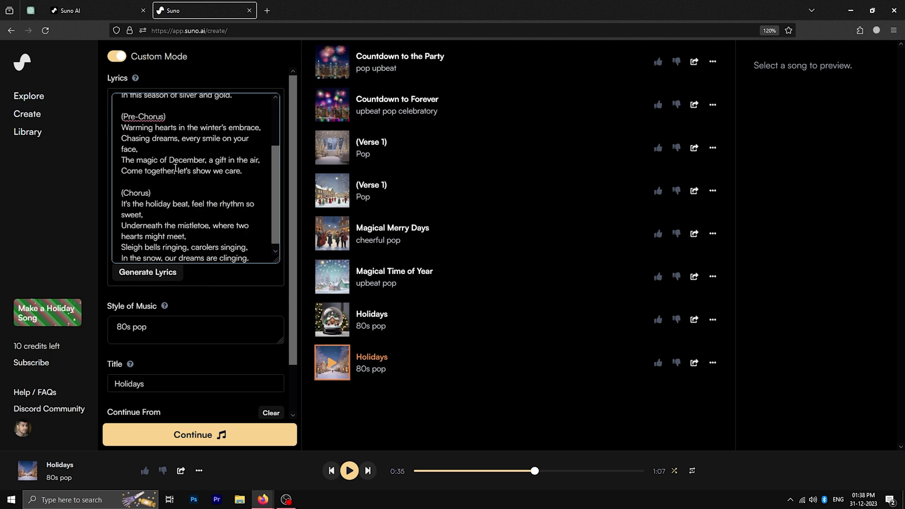
scroll(218, 222, "up", 3)
left_click(193, 436)
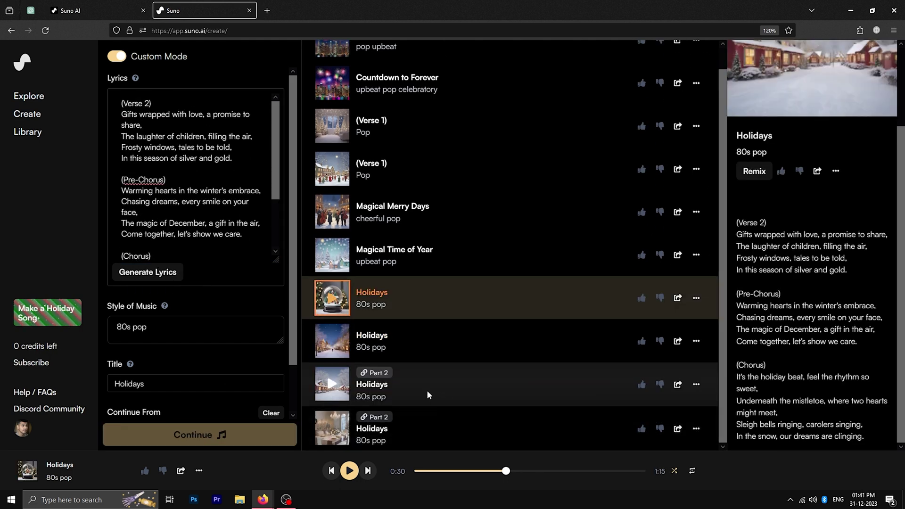
left_click(329, 384)
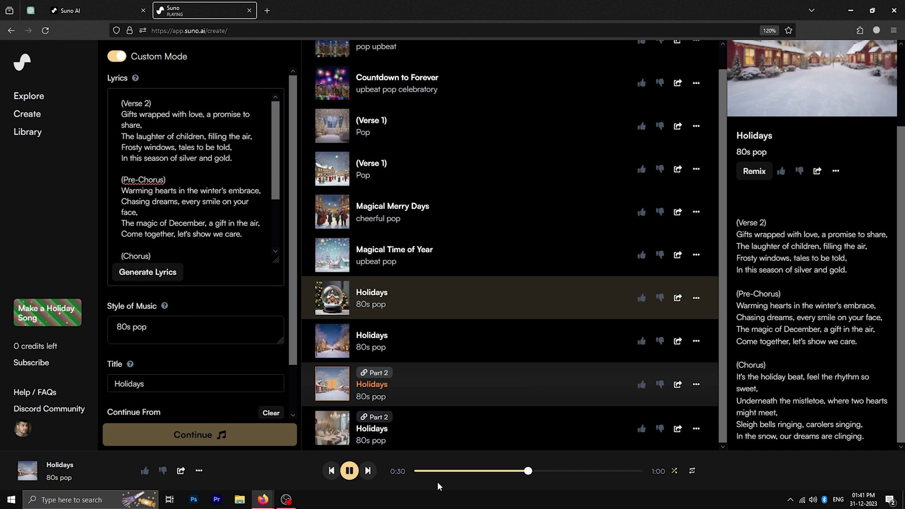
left_click(349, 473)
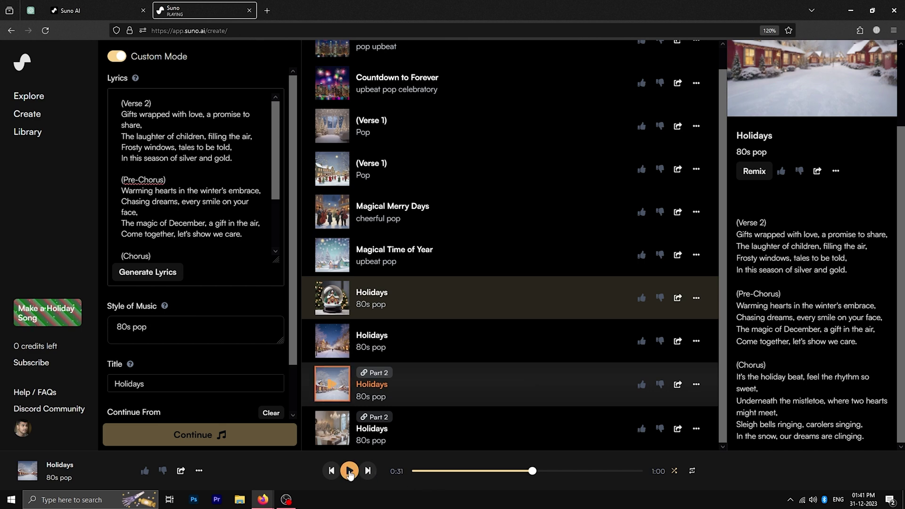
- Use Get Whole Song on the Part 2 clip, then show the new Full Song Holidays details
left_click(688, 384)
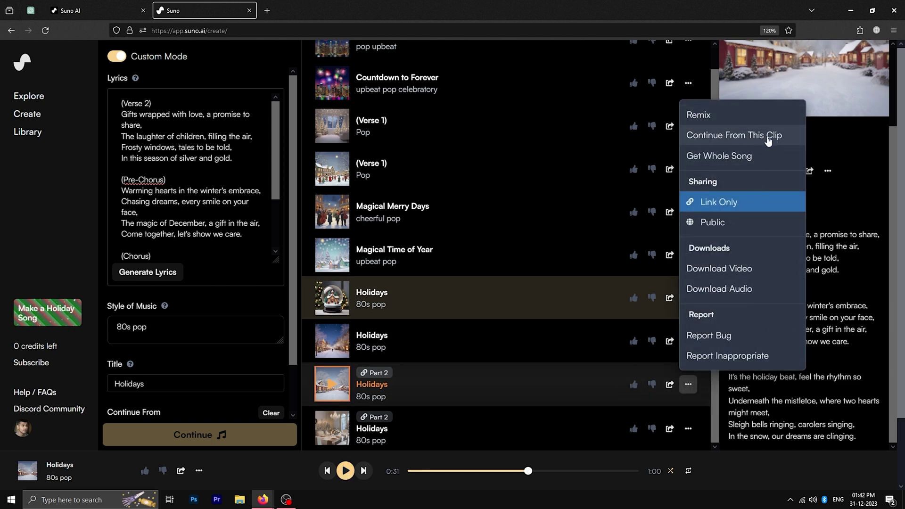
left_click(529, 394)
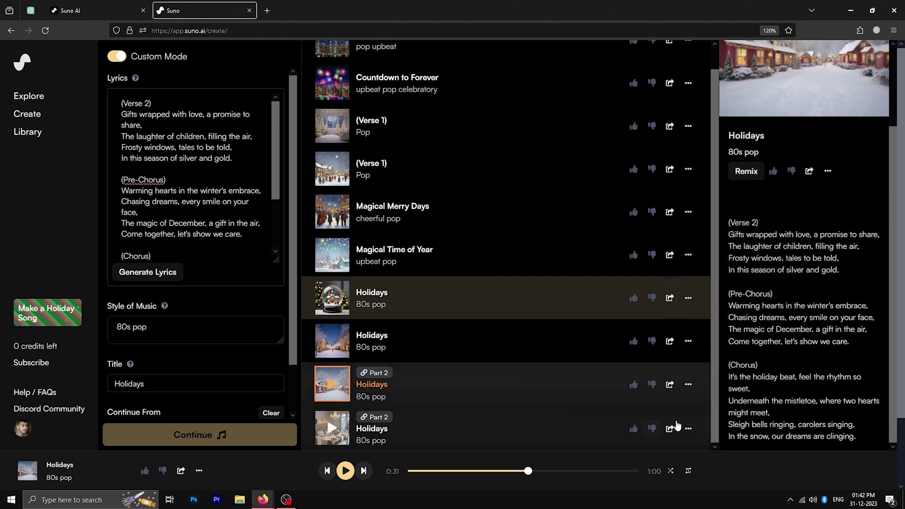
left_click(689, 384)
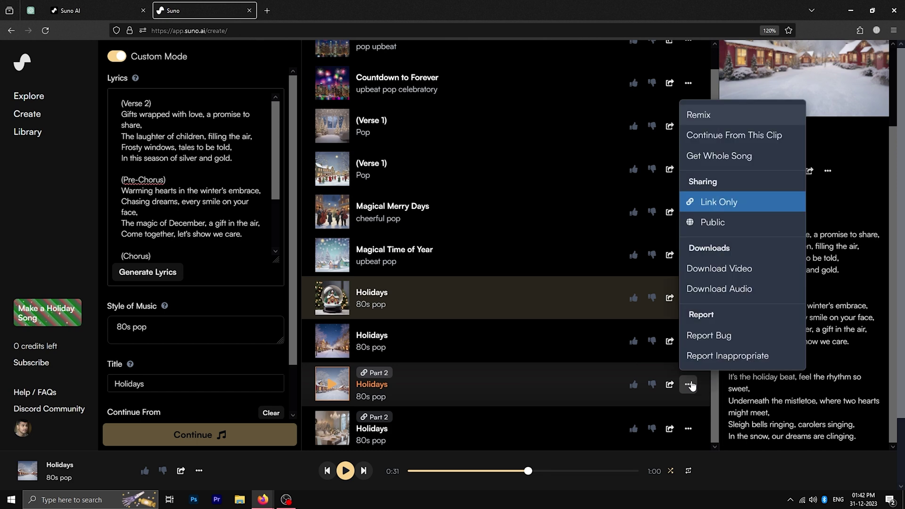
left_click(719, 157)
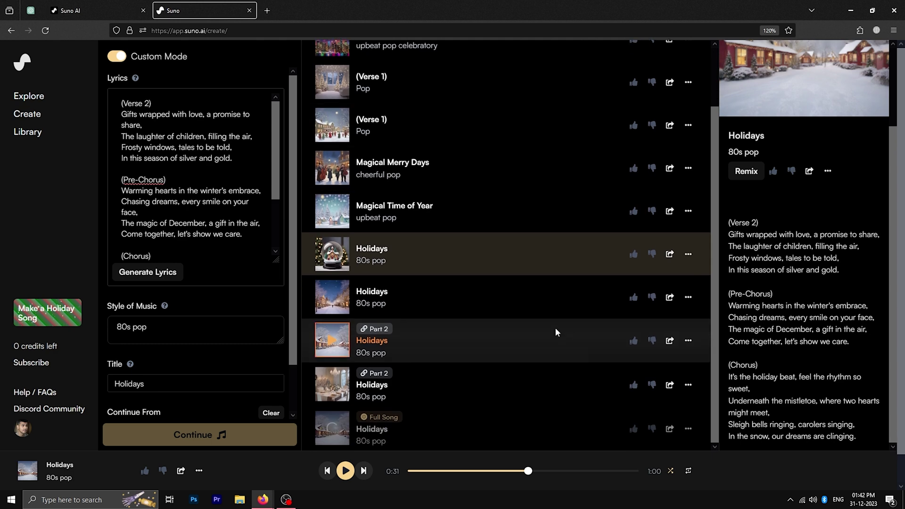
left_click(414, 429)
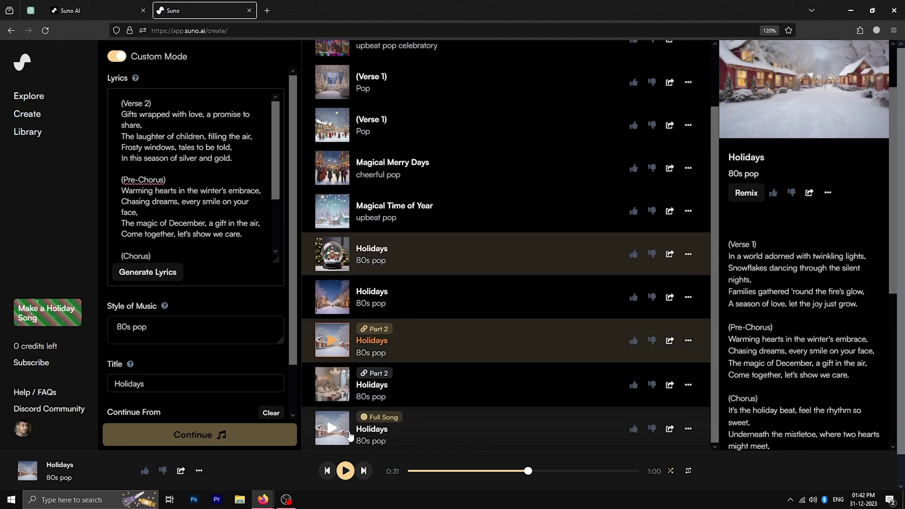
- Download the Full Song as Holidays.mp3 and Holidays.mp4, then open Holidays.mp4 from downloads
left_click(688, 428)
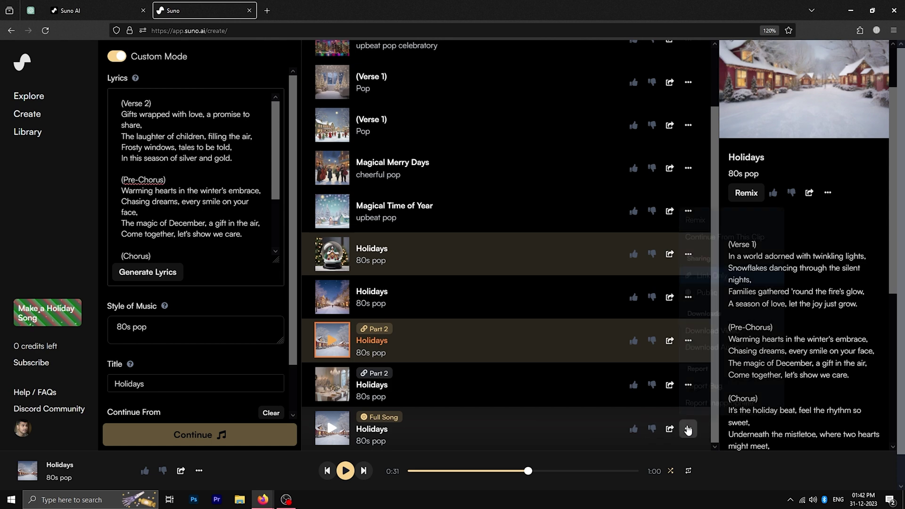
left_click(729, 333)
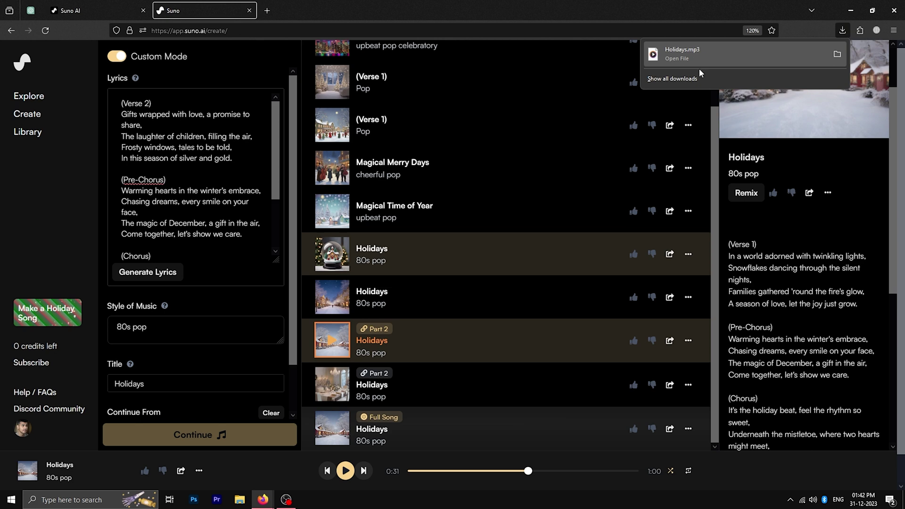
left_click(688, 428)
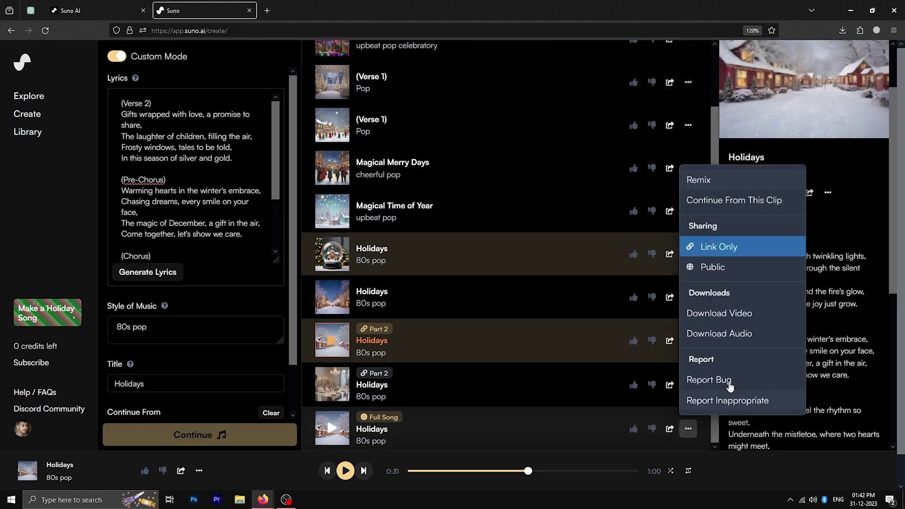
left_click(721, 313)
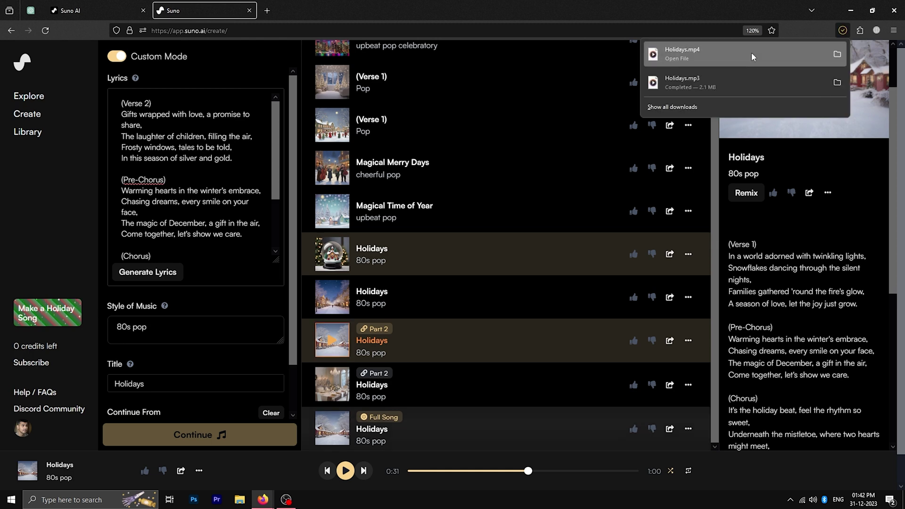
left_click(752, 53)
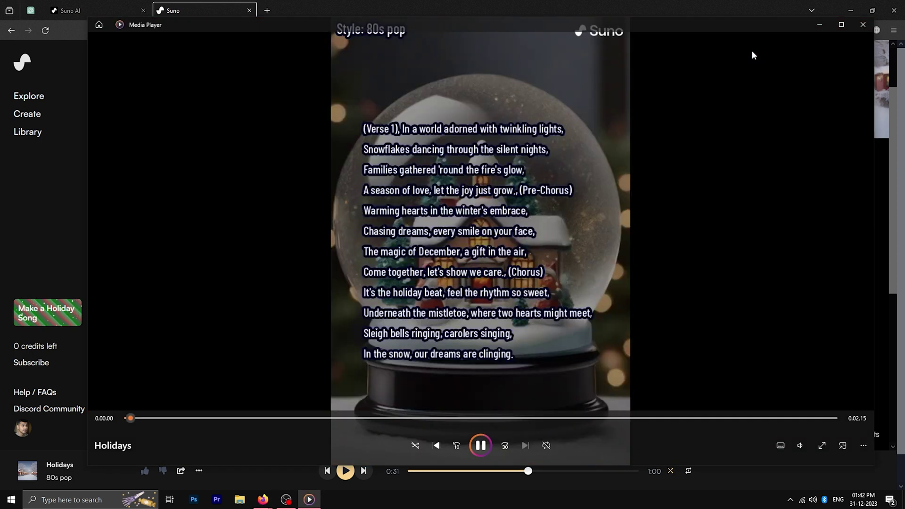
- Pause the Holidays lyric video in Media Player and close the player
left_click(481, 446)
left_click(863, 24)
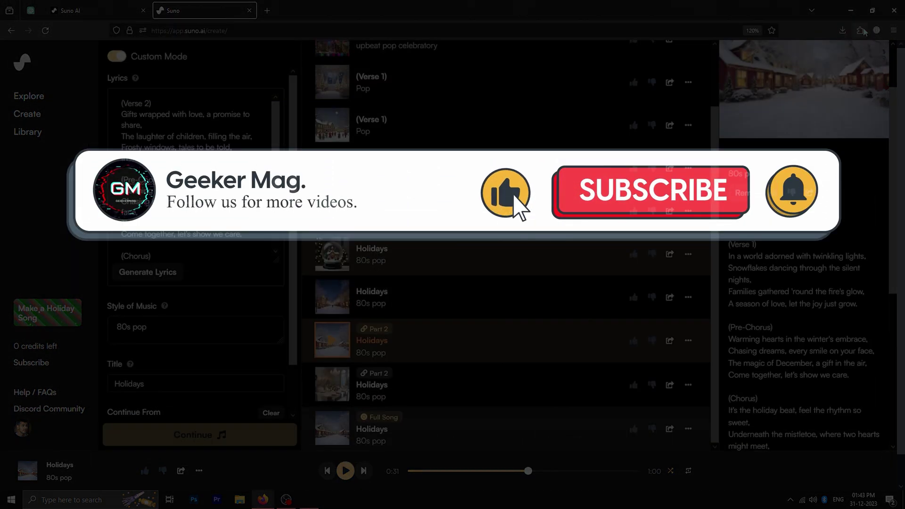